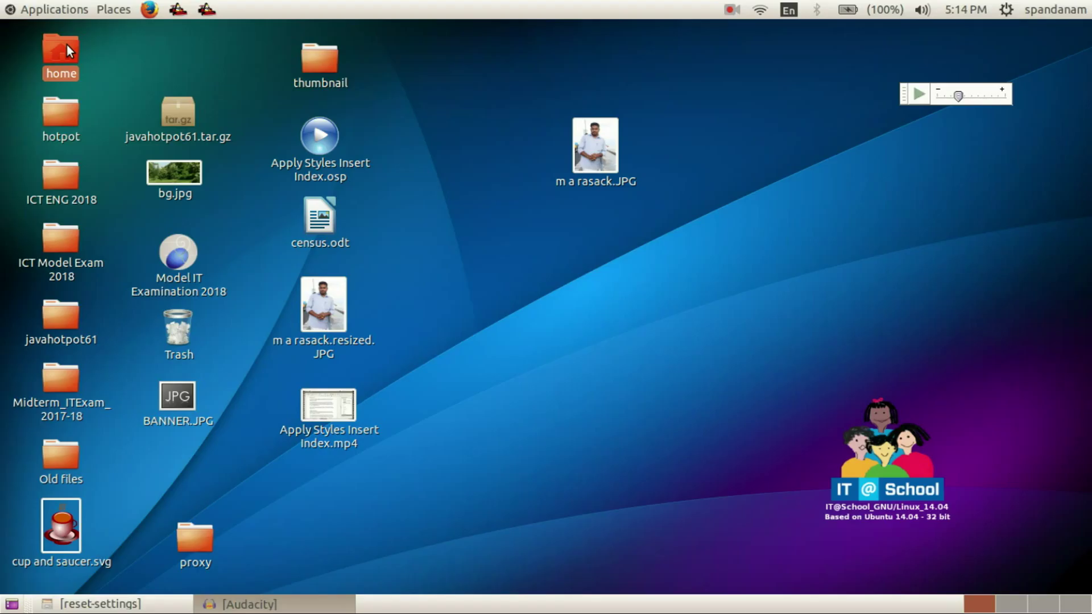
# Open census.ott from Home > School_Resources > Standard_10 as a new Untitled 1 Writer document.
pyautogui.doubleClick(70, 52)
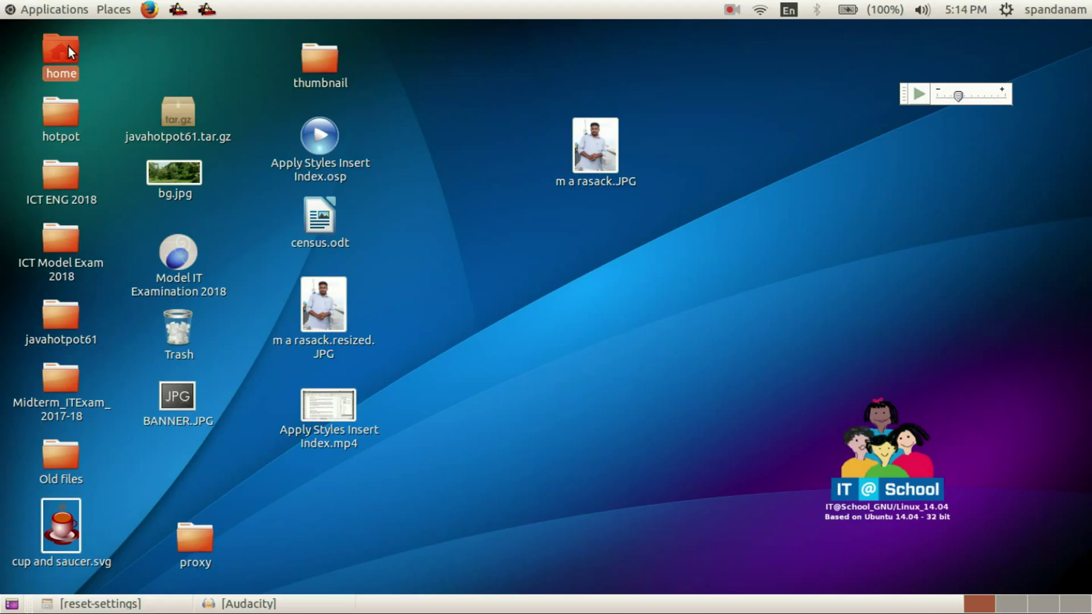
pyautogui.scroll(-1, 774, 411)
pyautogui.scroll(-1, 775, 411)
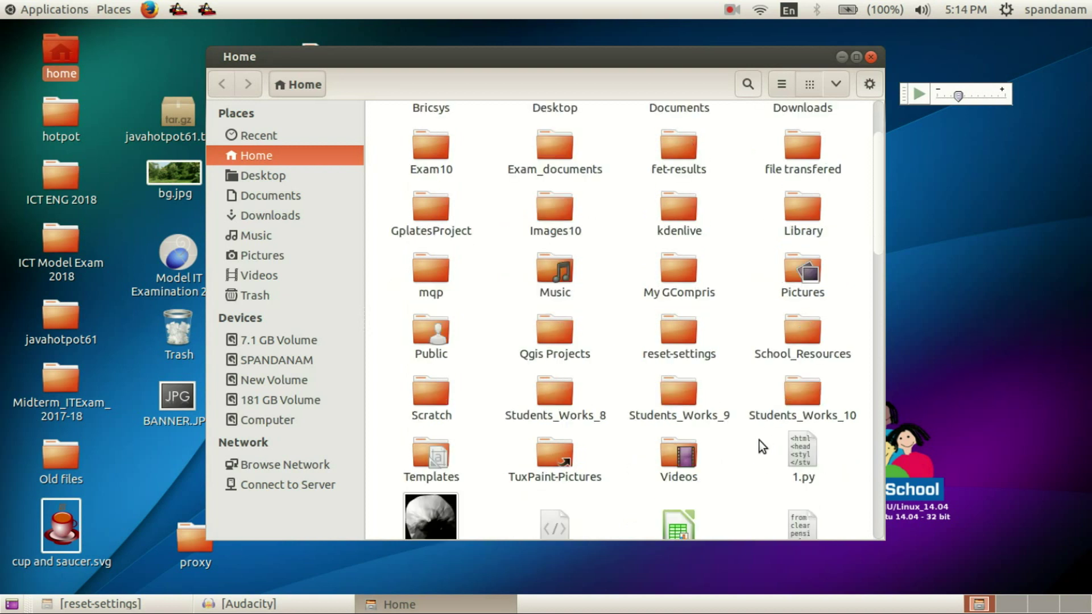
pyautogui.doubleClick(807, 336)
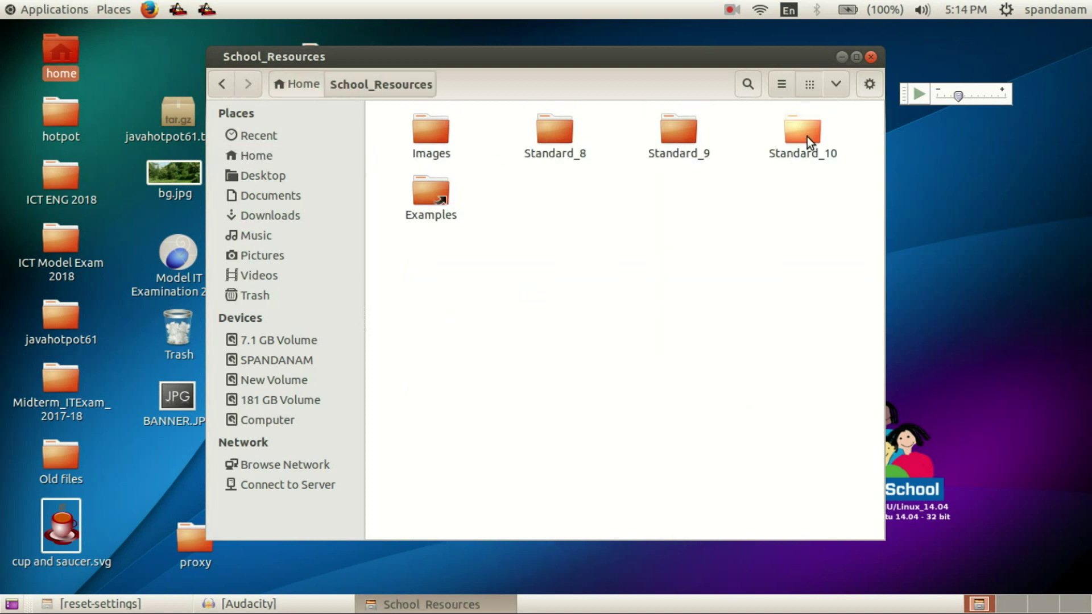
pyautogui.doubleClick(807, 136)
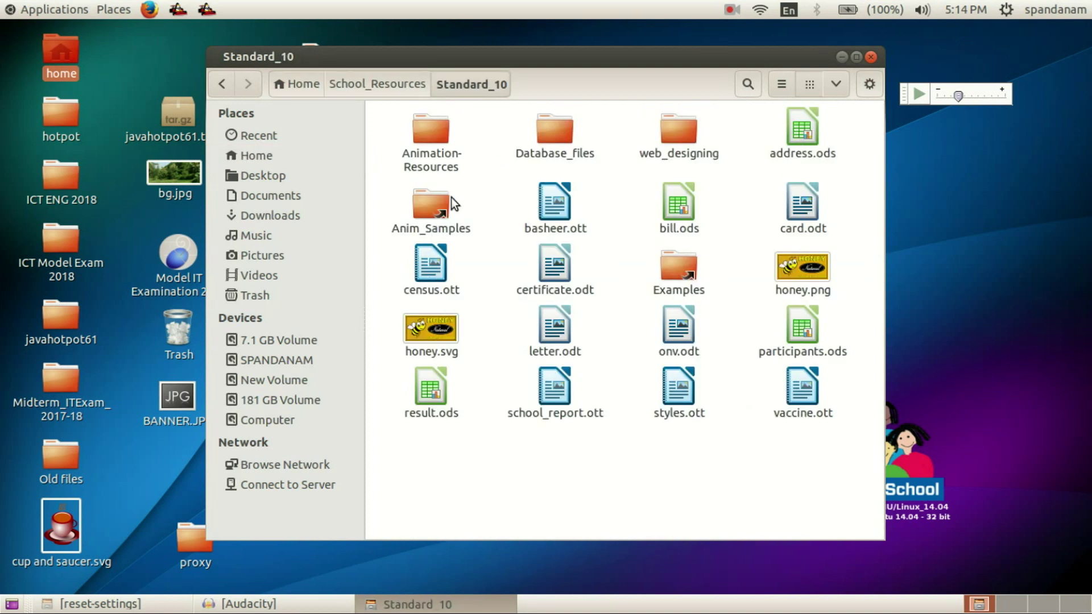
pyautogui.doubleClick(436, 264)
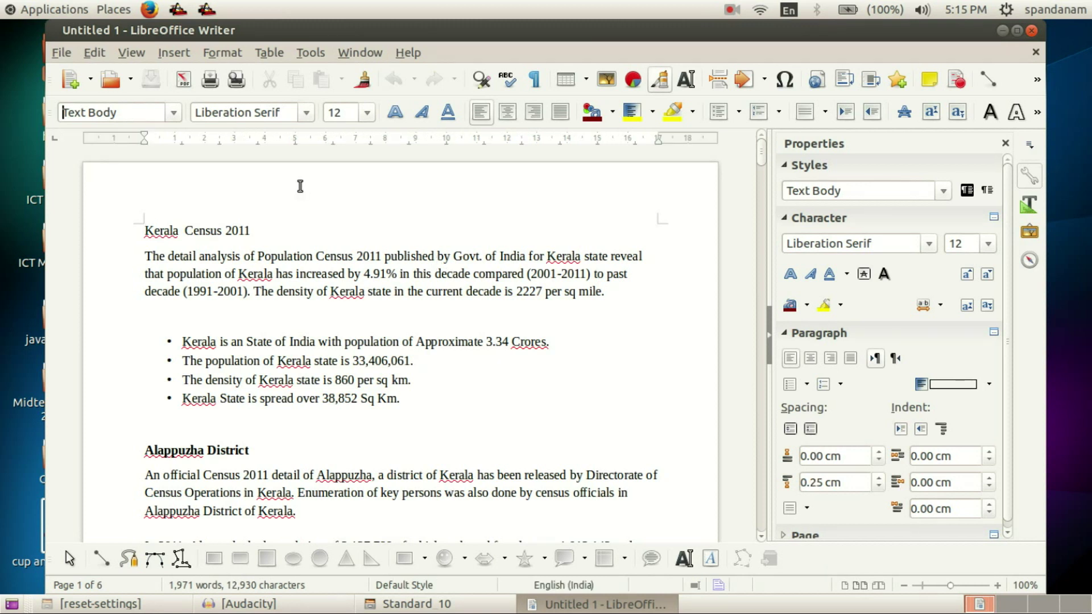
# Show the Styles and Formatting paragraph styles and expand Heading to list Heading 1–8.
pyautogui.click(225, 53)
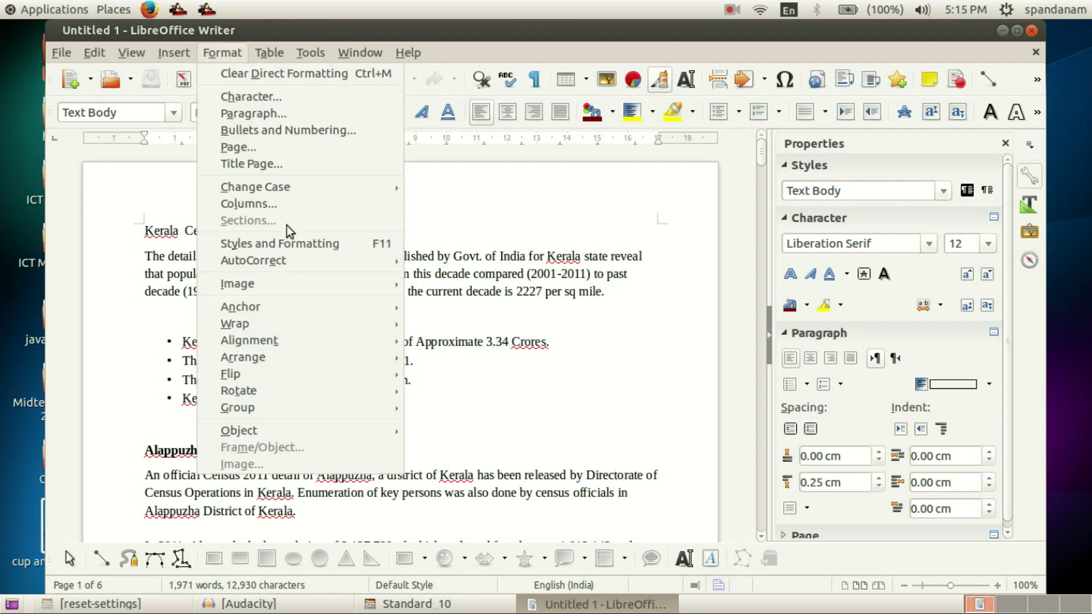
pyautogui.click(290, 244)
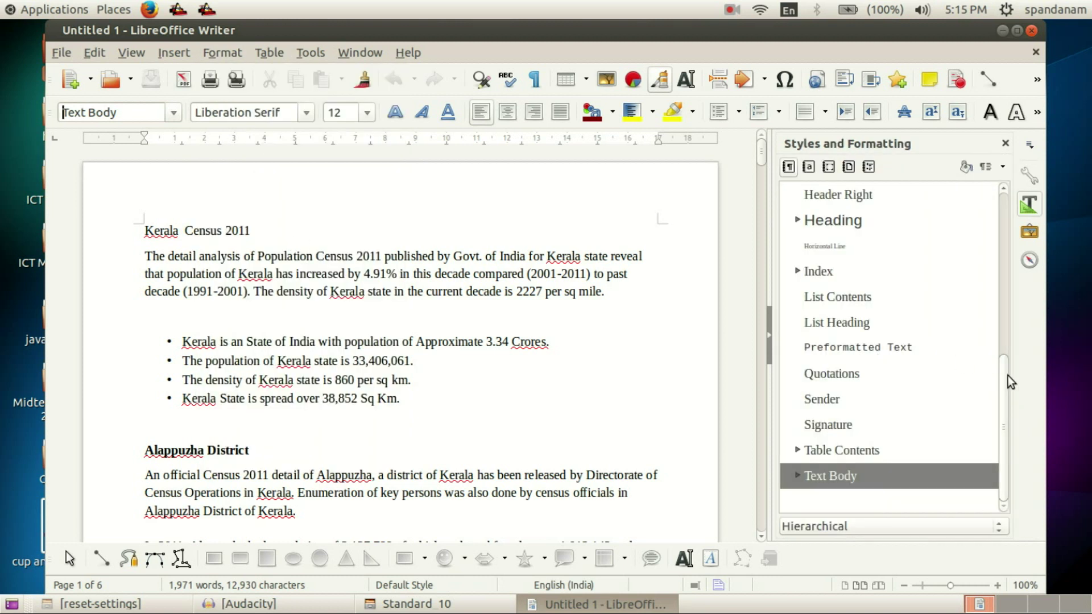
pyautogui.moveTo(1007, 384); pyautogui.dragTo(1013, 210)
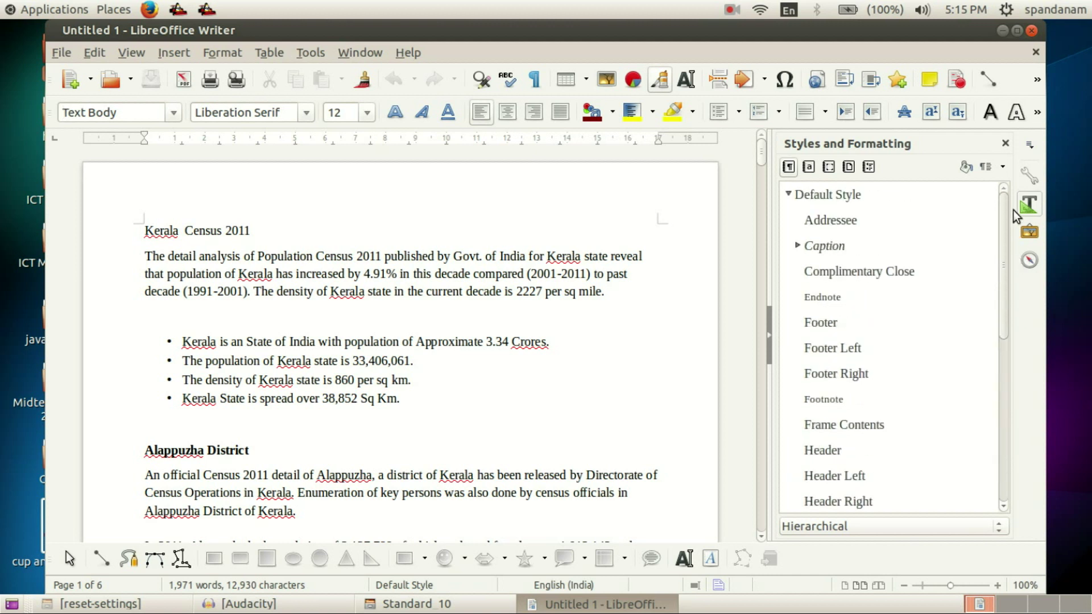
pyautogui.moveTo(1004, 285); pyautogui.dragTo(1004, 350)
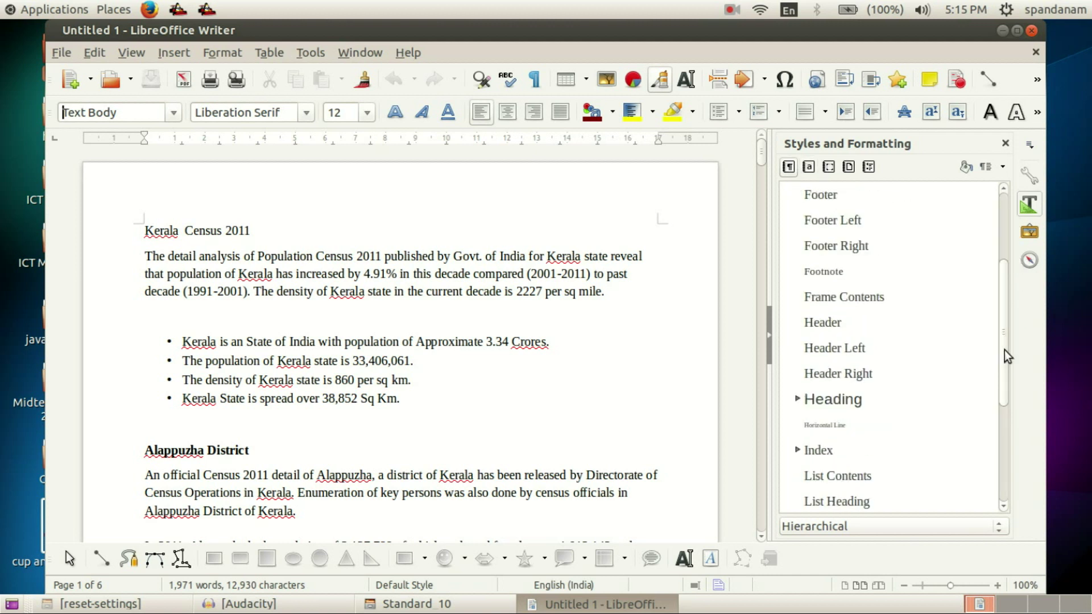
pyautogui.click(797, 400)
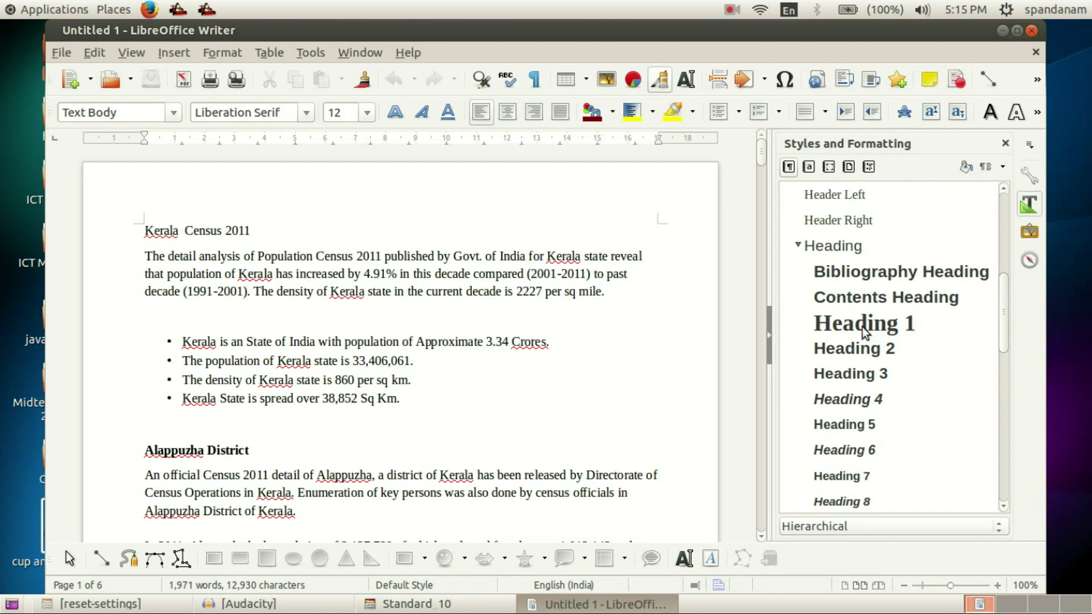
# Open Modify for Heading 1, review Font Effects and Organizer, then return to Font (Liberation Serif, Bold, 24 pt).
pyautogui.rightClick(862, 328)
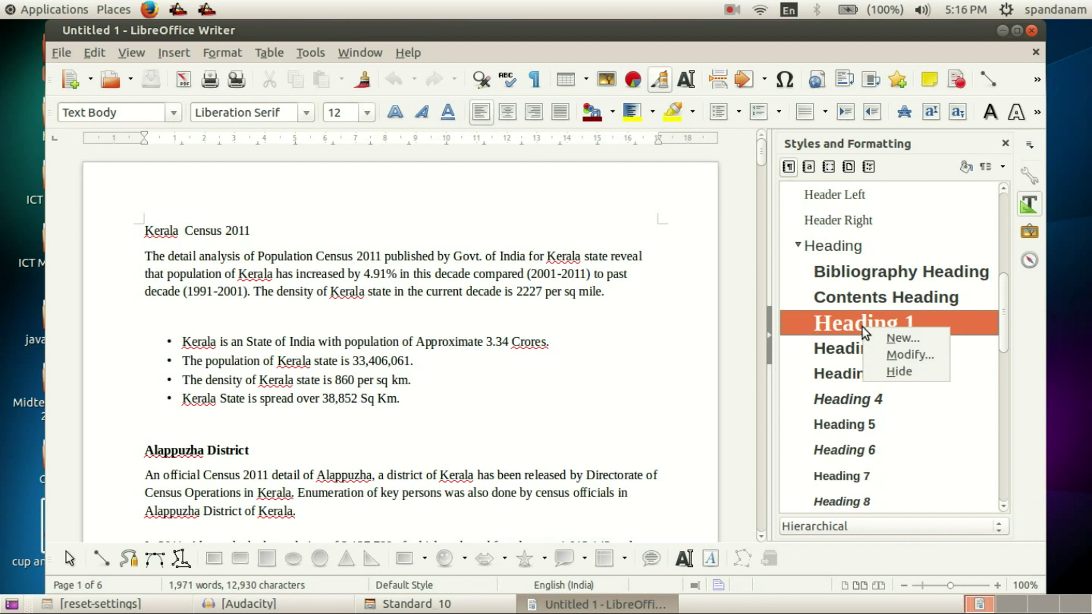
pyautogui.click(896, 360)
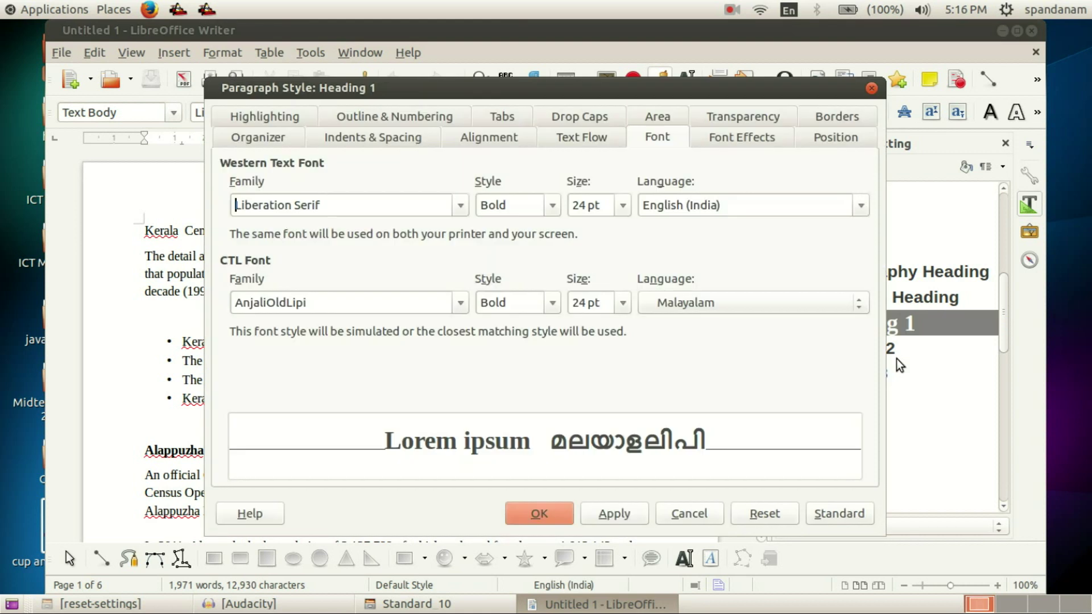
pyautogui.hotkey('ctrl', 'pagedown')
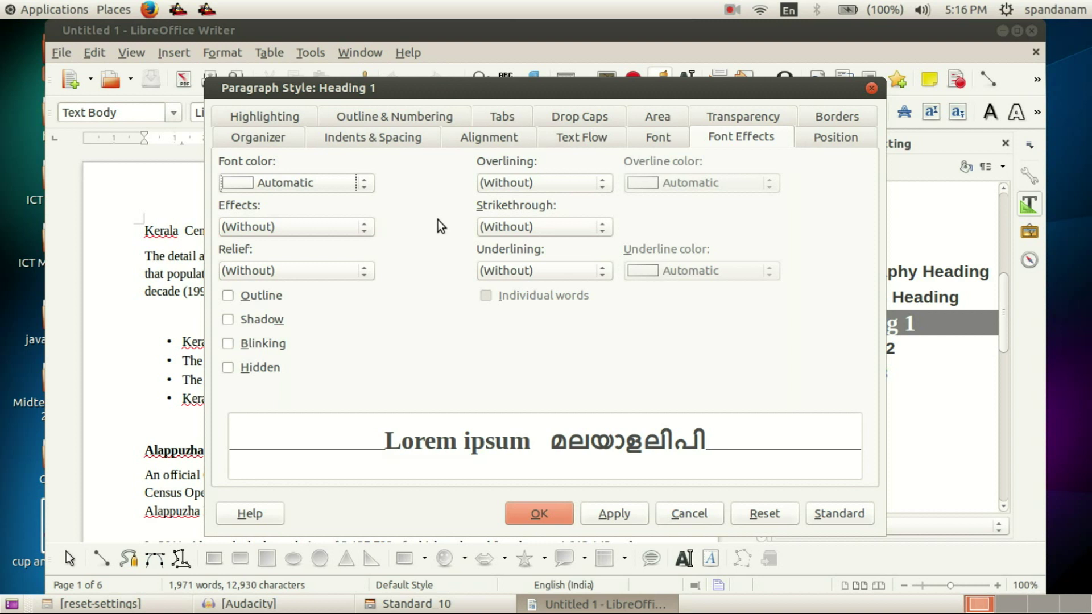
pyautogui.click(290, 138)
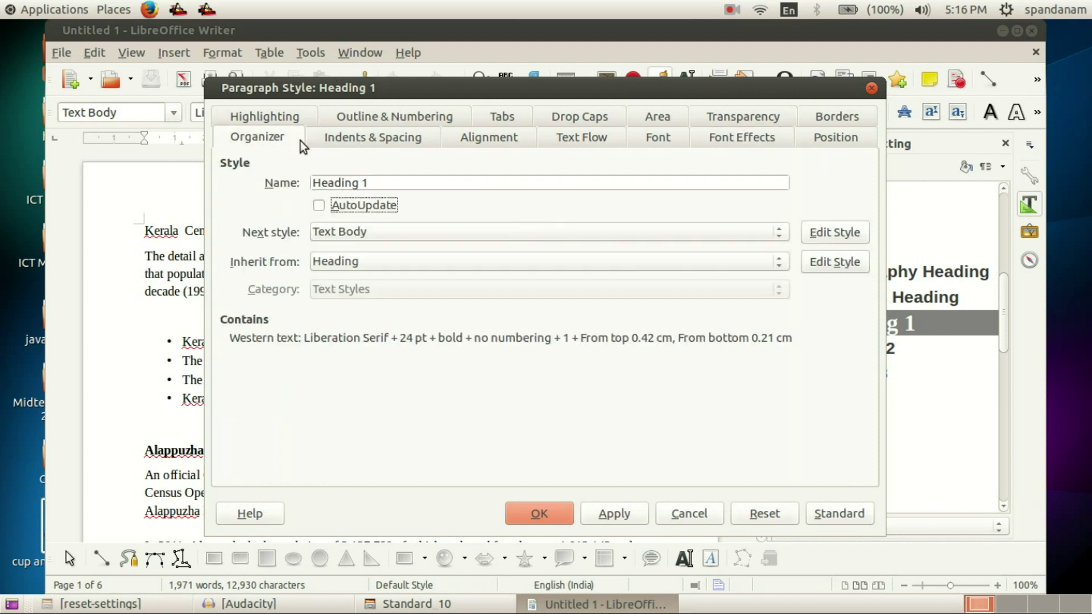
pyautogui.click(658, 137)
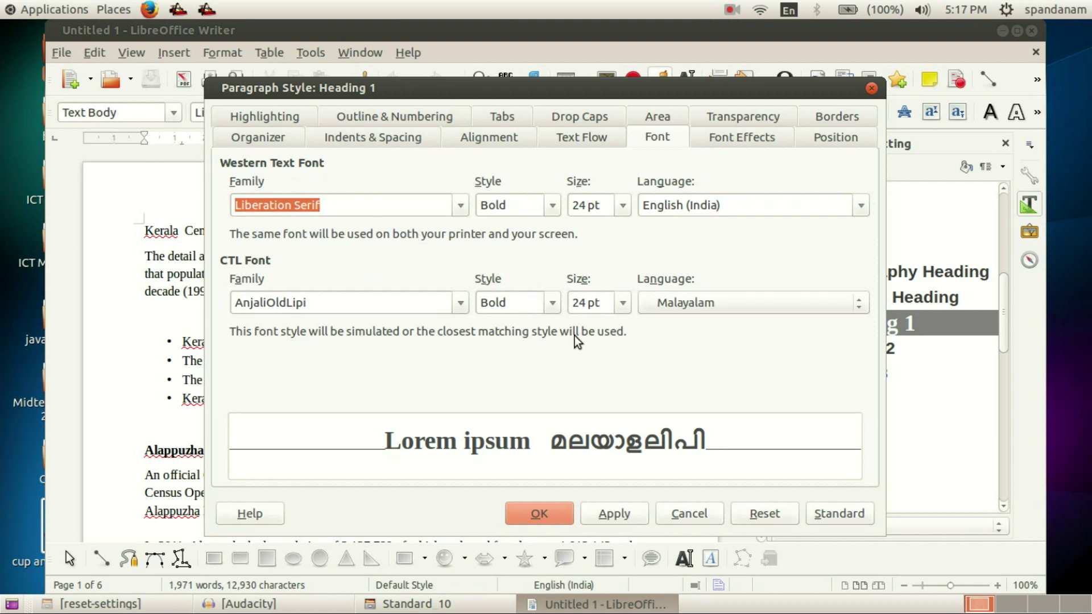
# Set Heading 1's Western font to Lohit Assamese at 28 pt, leaving the CTL font unchanged.
pyautogui.press('Down')
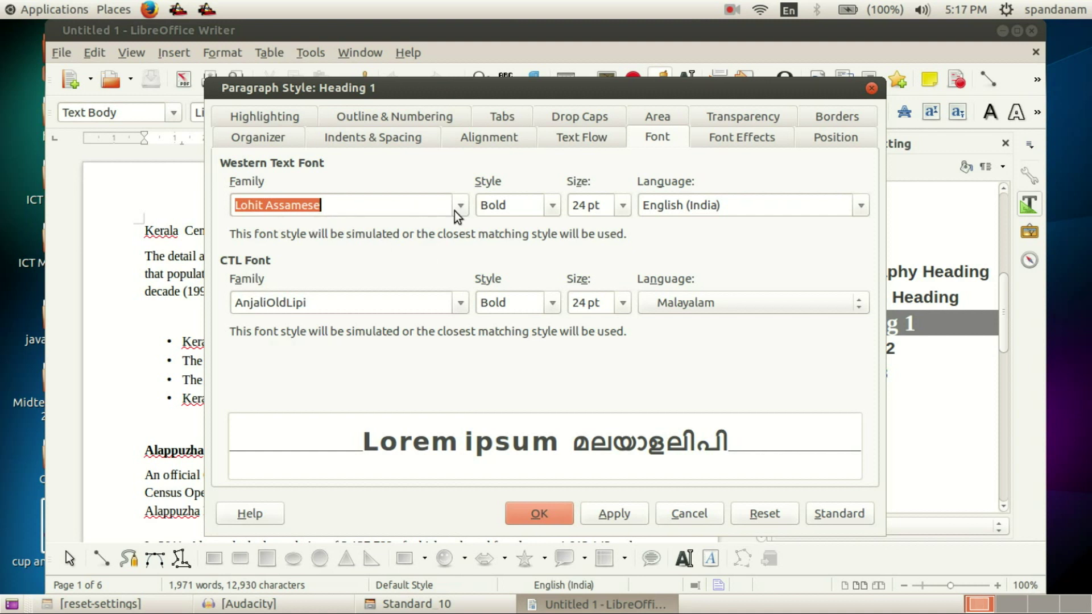
pyautogui.click(624, 207)
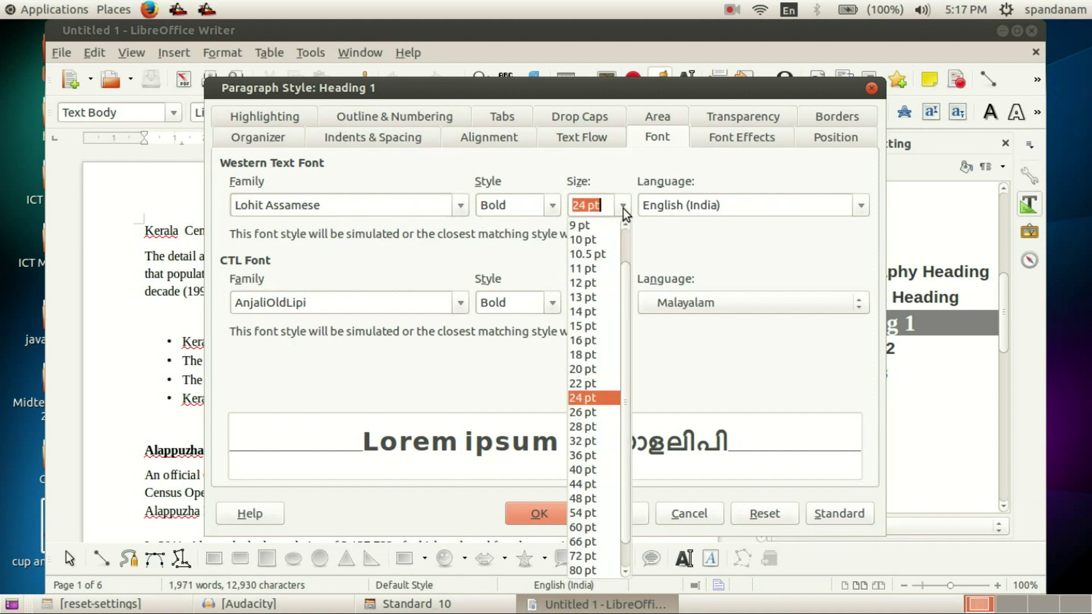
pyautogui.click(598, 428)
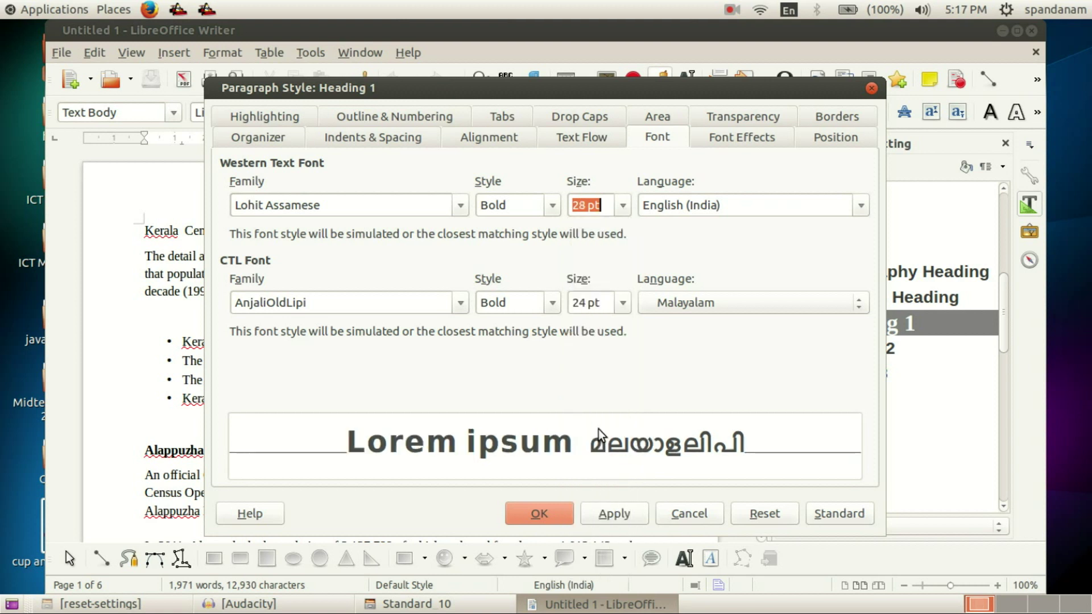
pyautogui.click(460, 303)
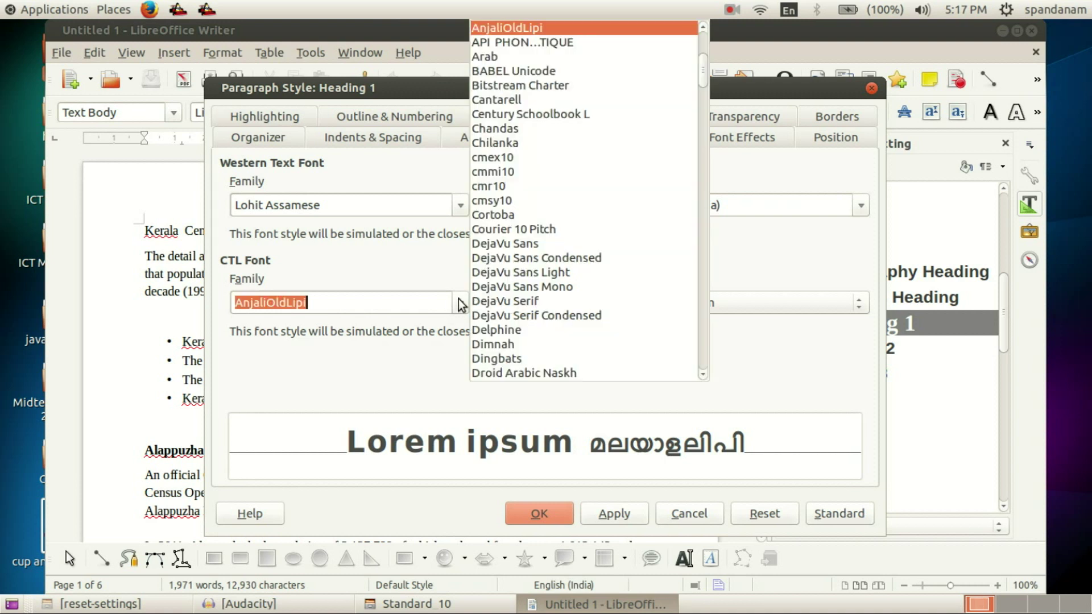
pyautogui.click(354, 336)
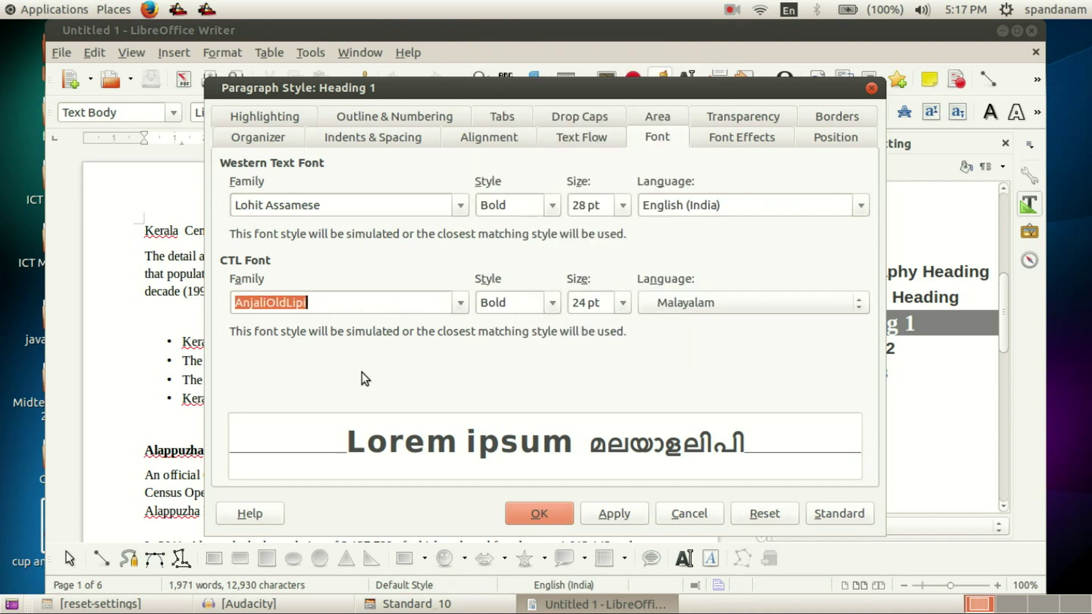
# Set Heading 1's font colour to Purple on Font Effects and confirm the style dialog with OK.
pyautogui.click(730, 142)
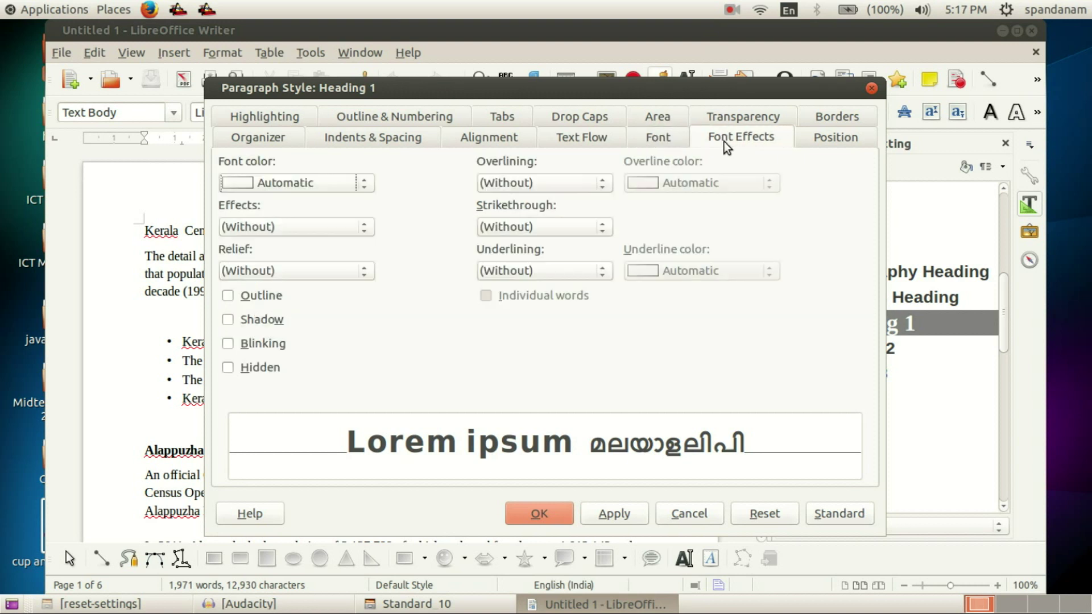
pyautogui.click(322, 226)
pyautogui.click(322, 226)
pyautogui.click(368, 184)
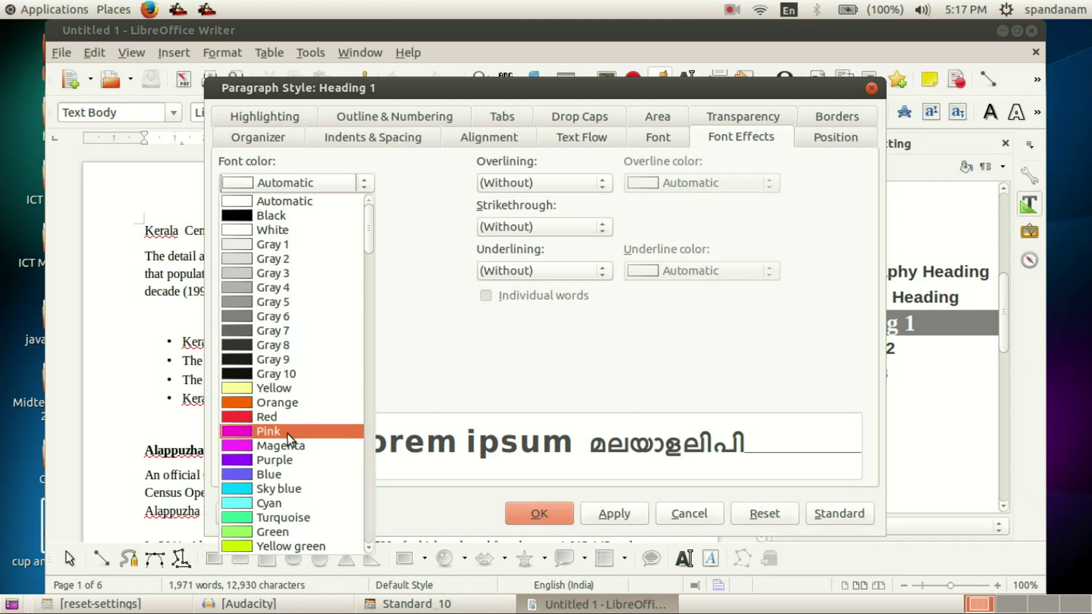
pyautogui.click(284, 463)
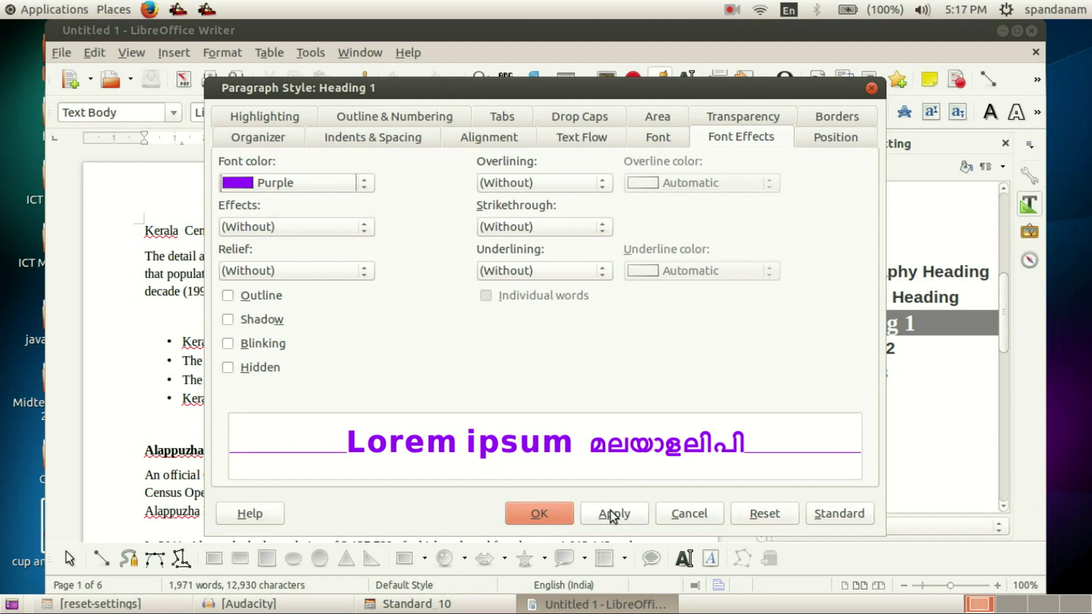
pyautogui.click(539, 515)
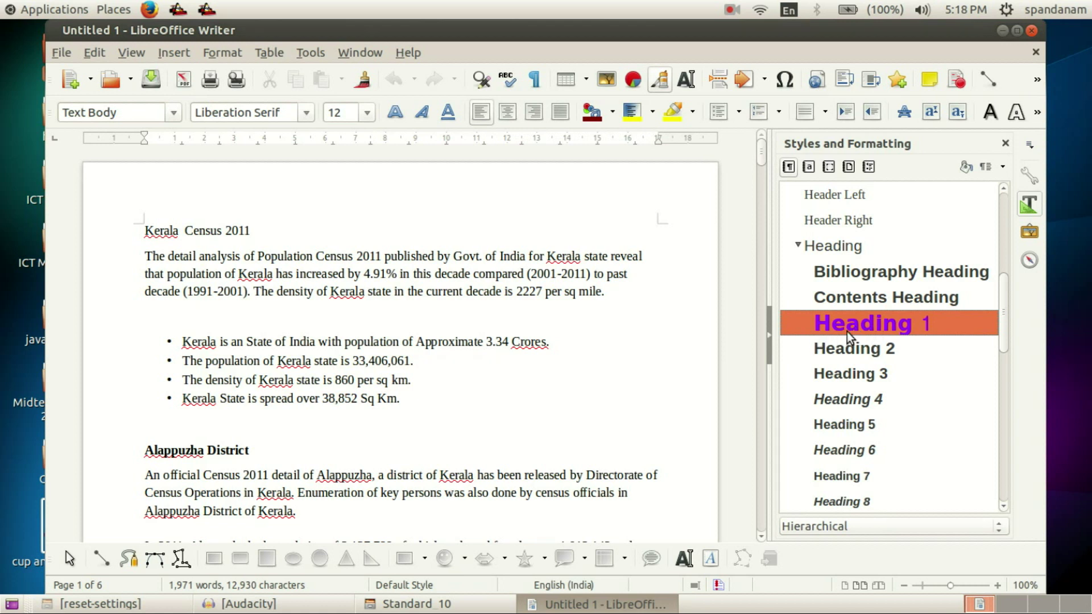
# Select the 'Alappuzha District' and 'Kannur (Cannanore) District' lines and apply Heading 1 to each.
pyautogui.doubleClick(848, 332)
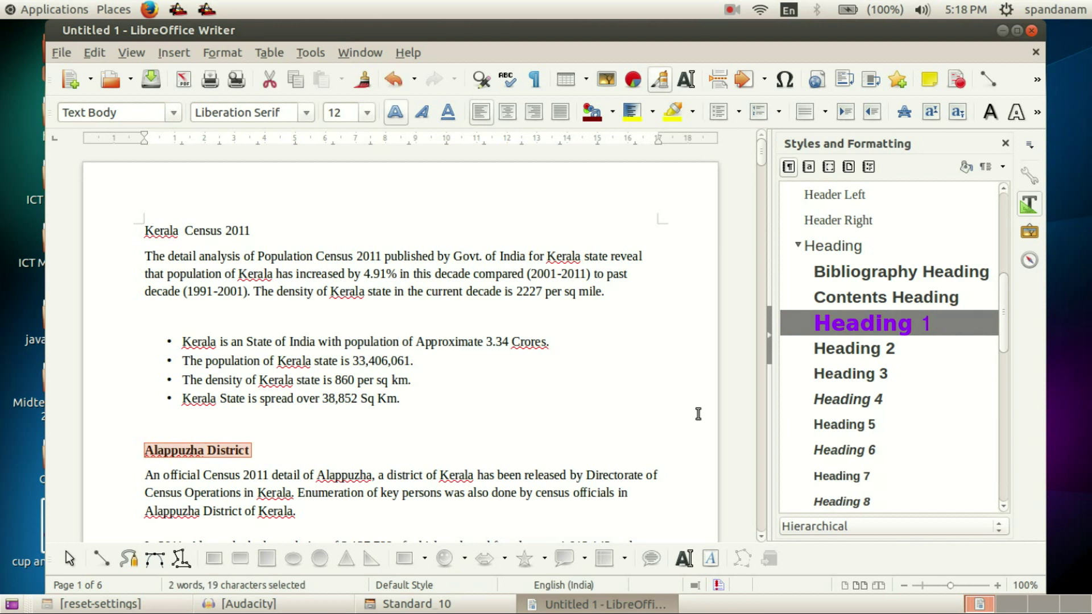
pyautogui.doubleClick(850, 329)
pyautogui.scroll(-3, 529, 357)
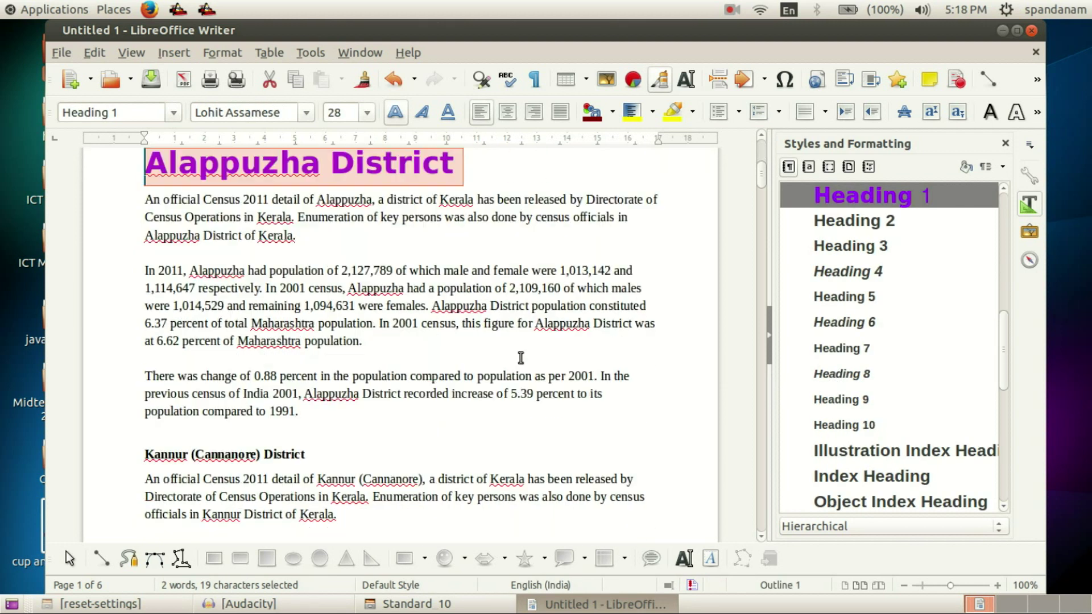
pyautogui.click(295, 454)
pyautogui.tripleClick(295, 454)
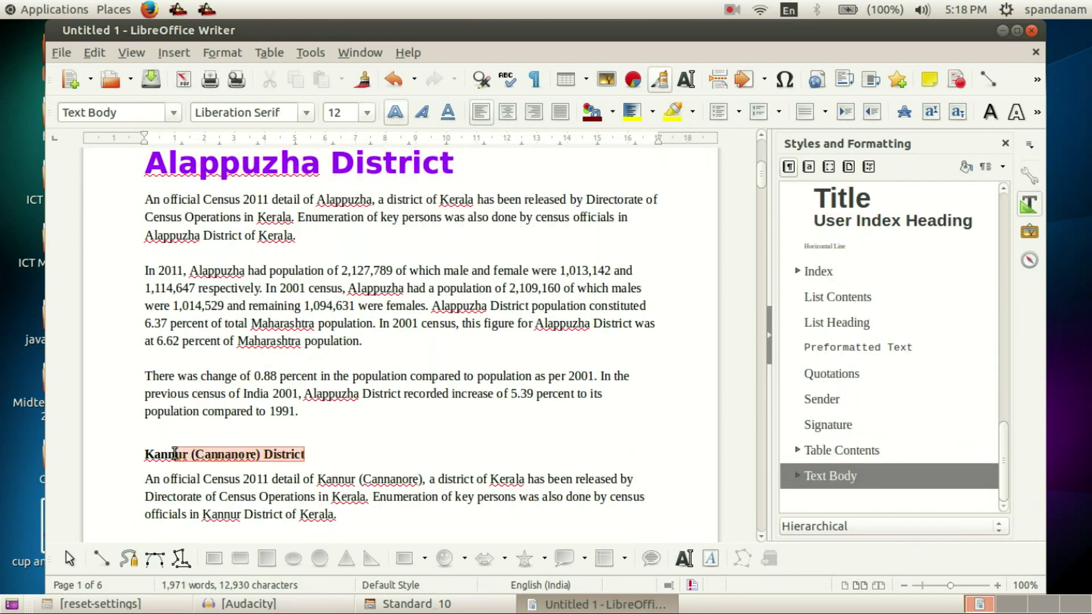
pyautogui.scroll(4, 853, 361)
pyautogui.scroll(-2, 853, 358)
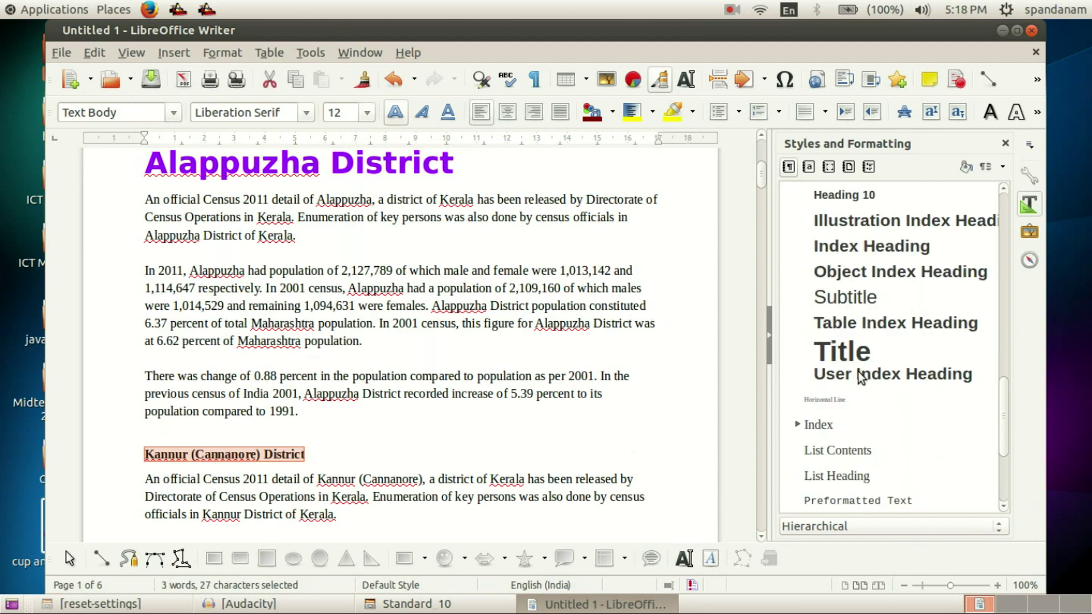
pyautogui.scroll(5, 856, 370)
pyautogui.doubleClick(868, 199)
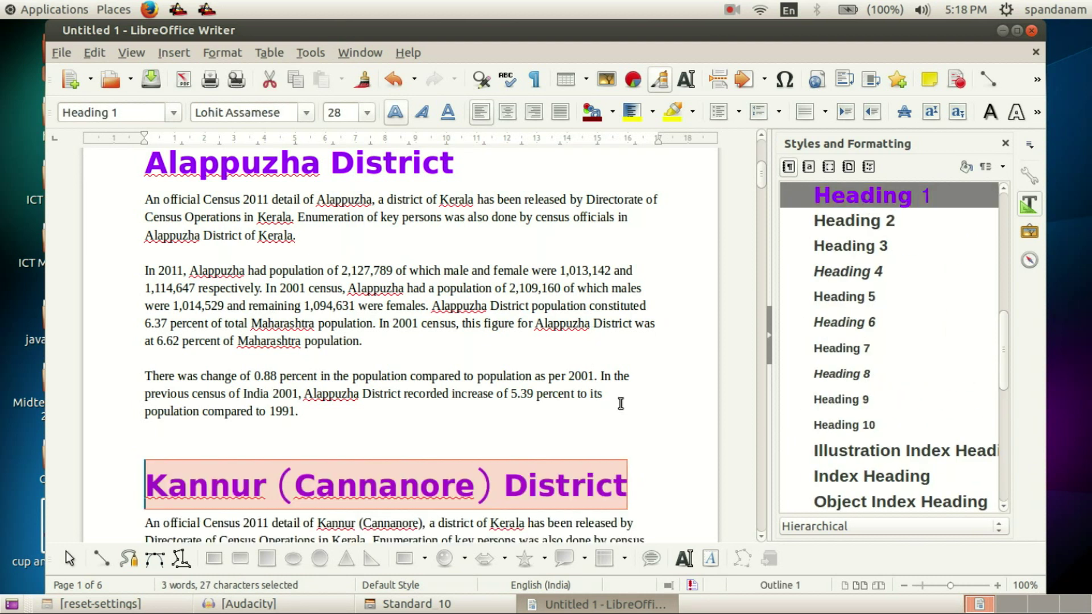
pyautogui.click(653, 439)
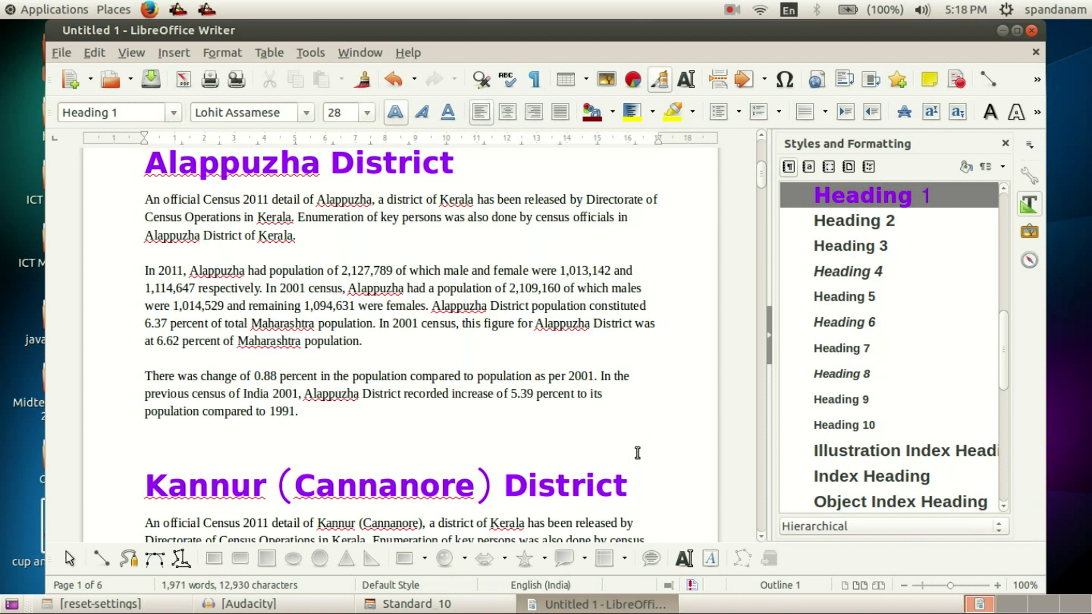